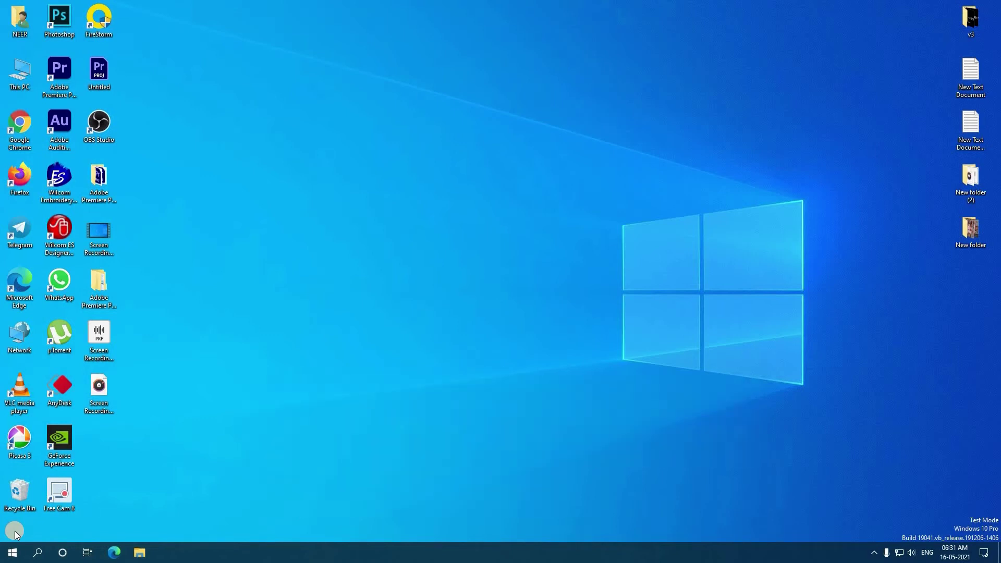
Open the Rufus website in Chrome and download rufus-3.14.exe from its downloads listing
{"action": "double_click", "coordinate": [20, 150]}
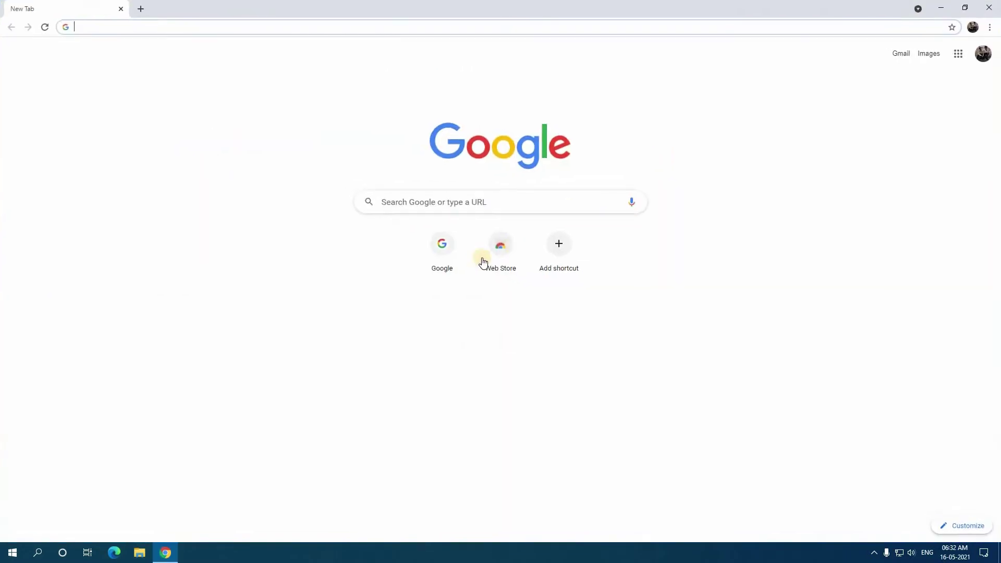
{"action": "left_click", "coordinate": [452, 258]}
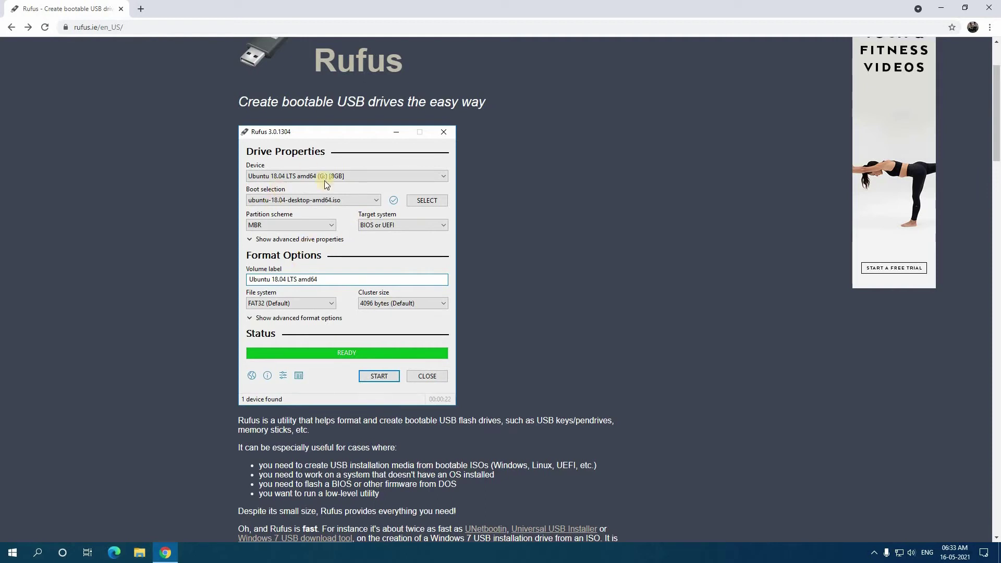
{"action": "scroll", "coordinate": [358, 338], "scroll_direction": "down", "scroll_amount": 5}
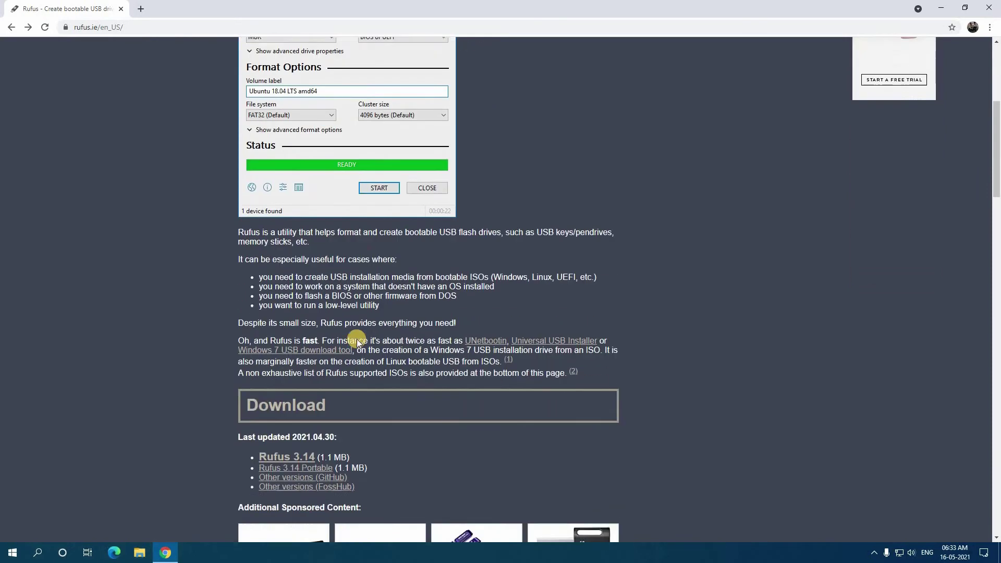
{"action": "scroll", "coordinate": [271, 285], "scroll_direction": "down", "scroll_amount": 1}
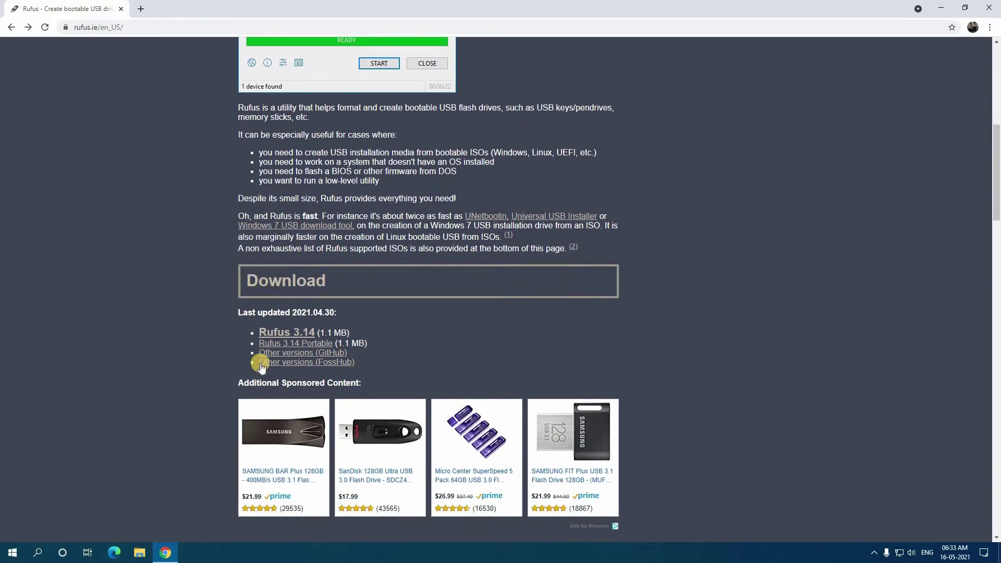
{"action": "left_click", "coordinate": [284, 356]}
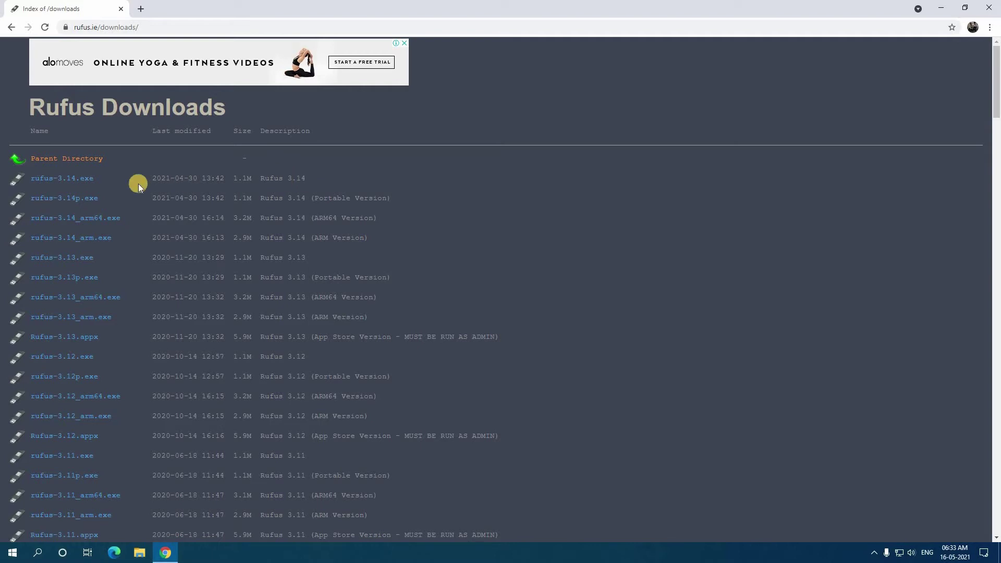
{"action": "left_click", "coordinate": [83, 181]}
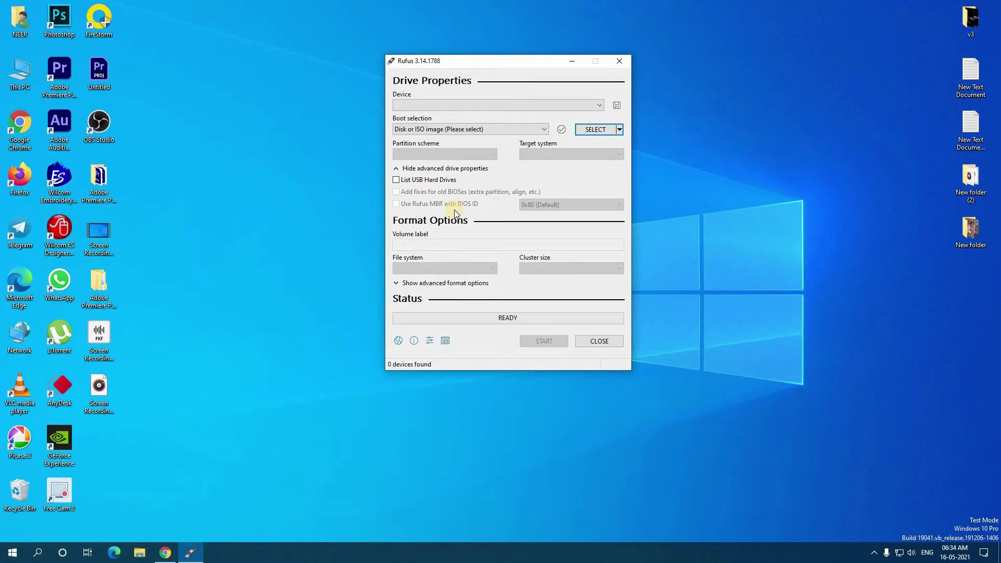
Load the Windows 10 Pro 1909.10.0.18363.719 disc image as the boot selection in Rufus
{"action": "left_click", "coordinate": [599, 132]}
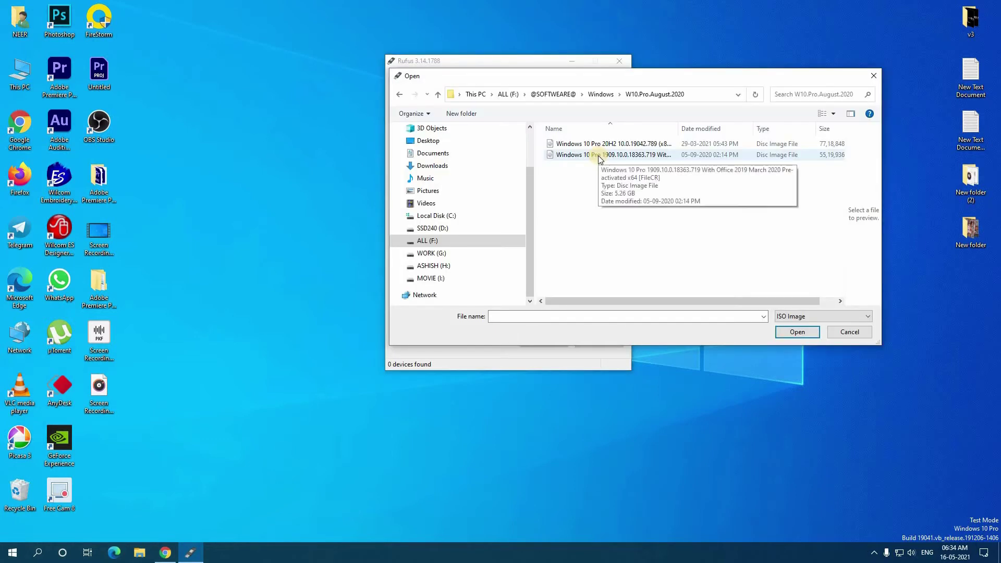
{"action": "left_click", "coordinate": [599, 155]}
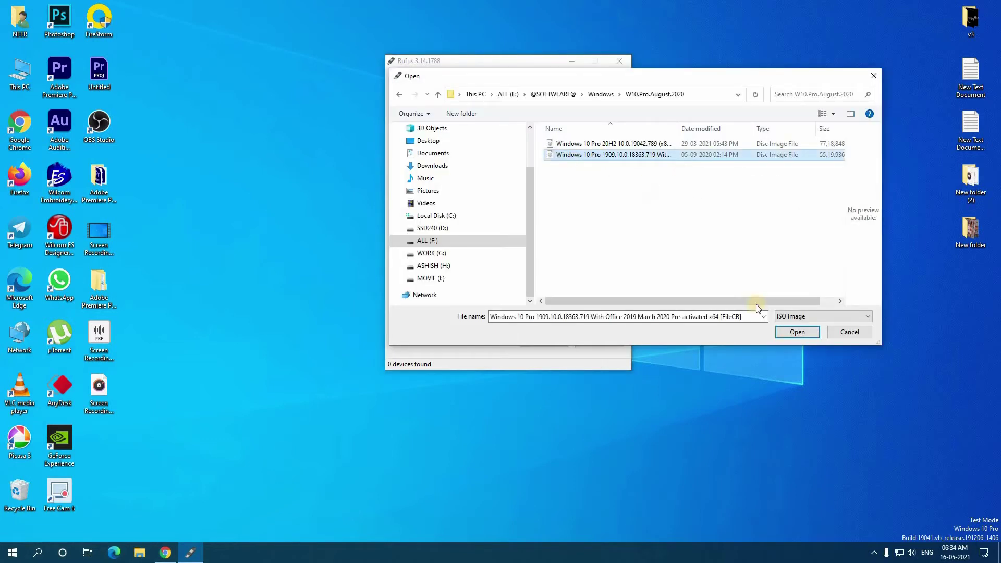
{"action": "left_click", "coordinate": [789, 333]}
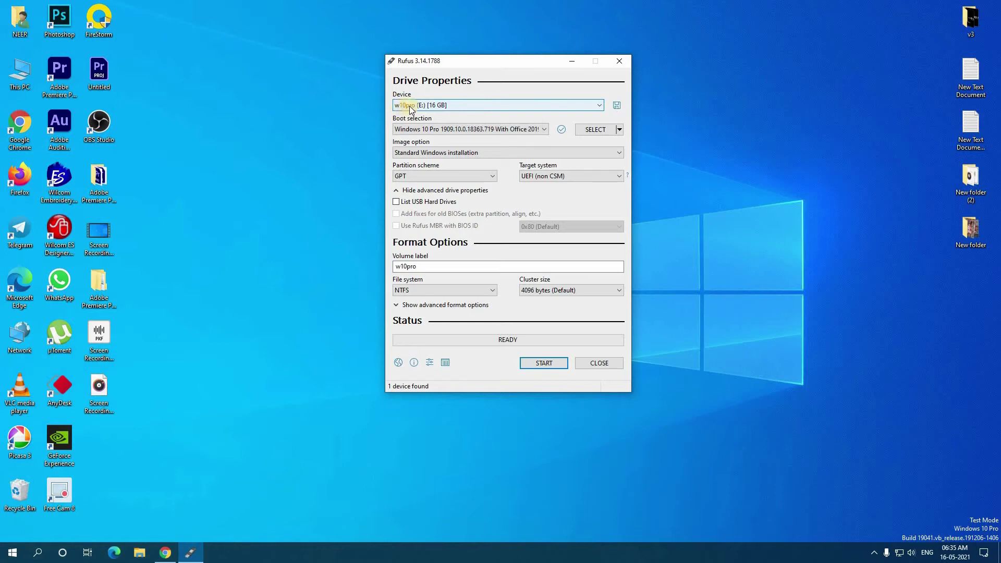
Choose the w10pro (E:) [16 GB] drive as the device and reselect the Windows 10 Pro 1909 image for booting
{"action": "left_click", "coordinate": [411, 106]}
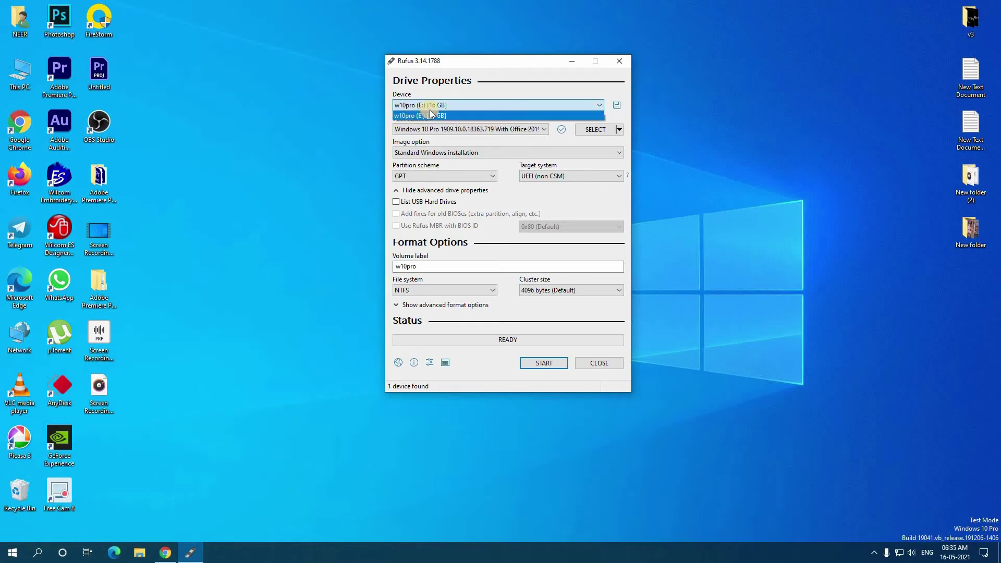
{"action": "left_click", "coordinate": [497, 115]}
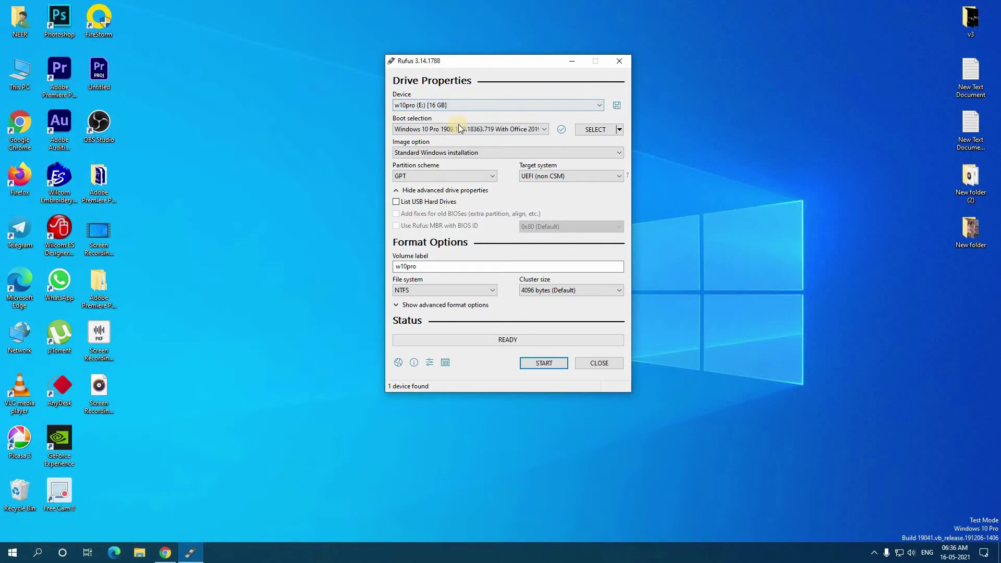
{"action": "left_click", "coordinate": [593, 130]}
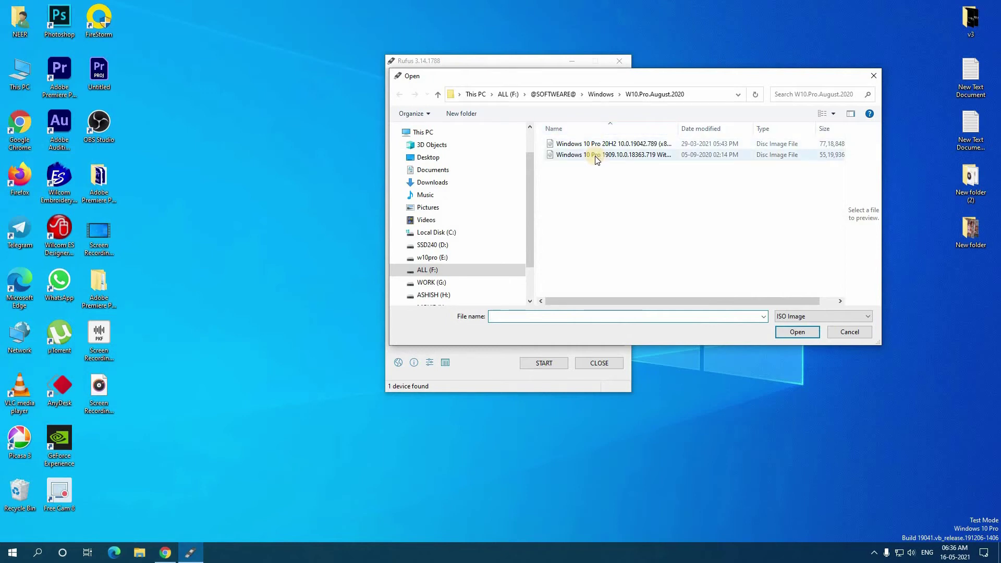
{"action": "left_click", "coordinate": [596, 158]}
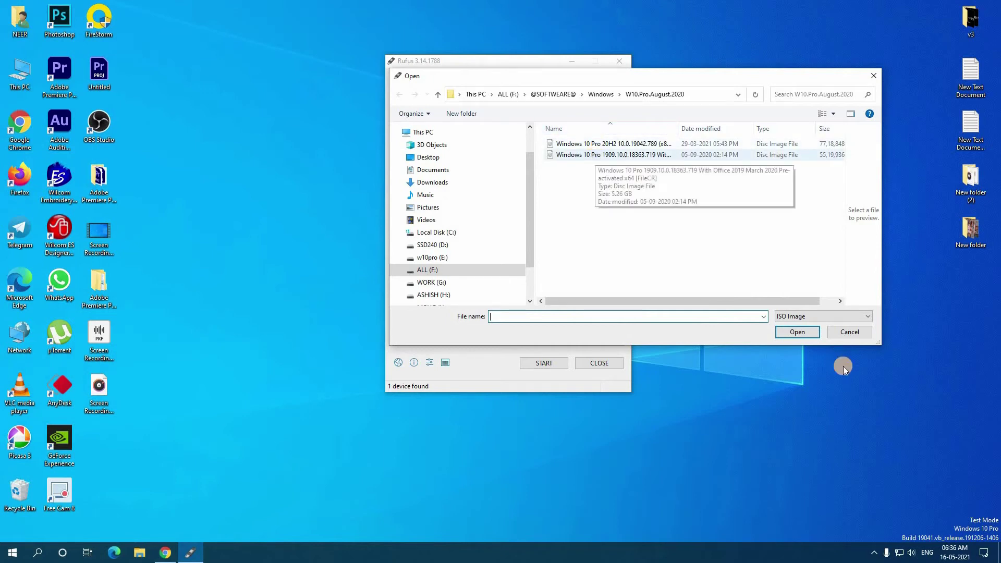
{"action": "left_click", "coordinate": [796, 332]}
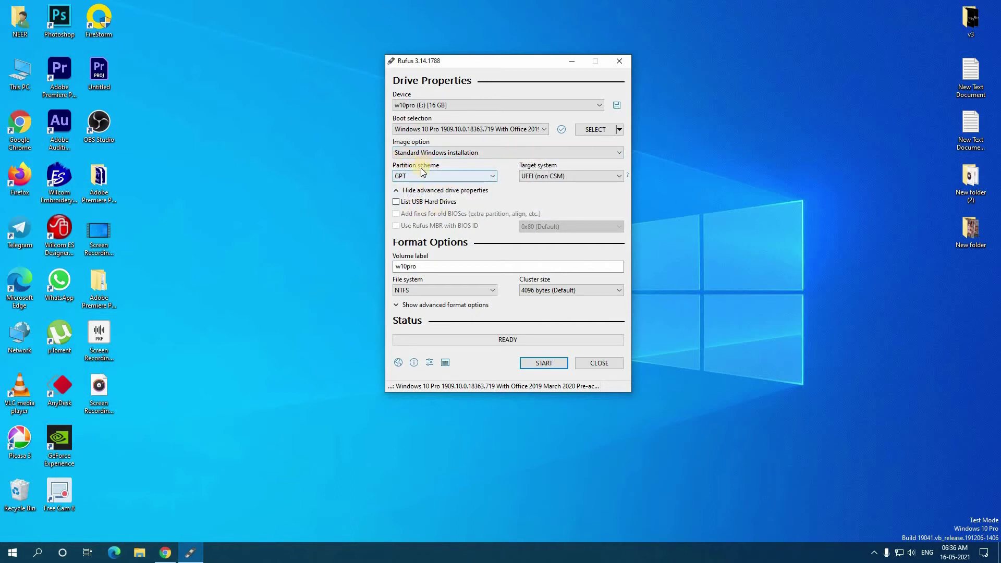
Set the partition scheme to MBR
{"action": "left_click", "coordinate": [441, 175]}
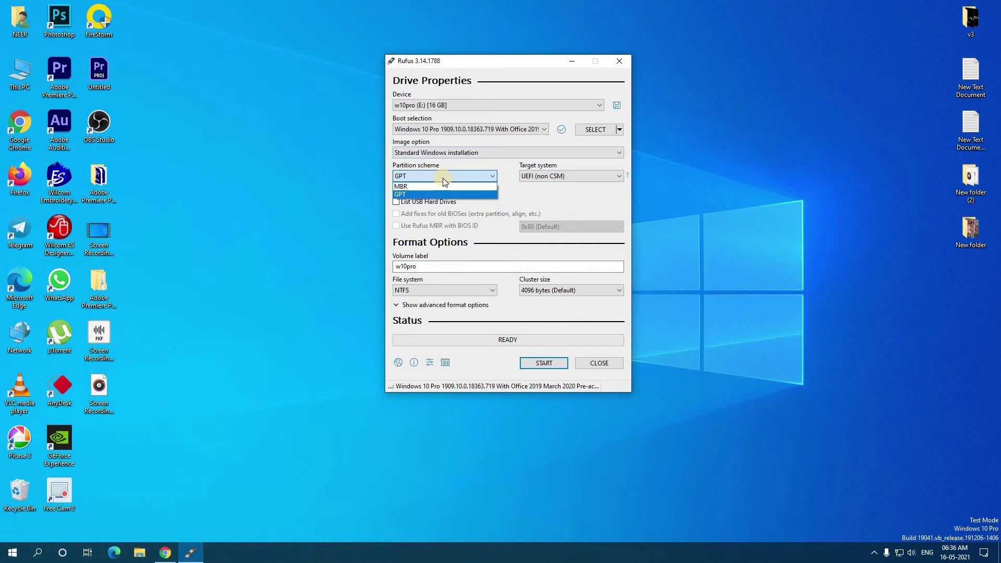
{"action": "left_click", "coordinate": [408, 186]}
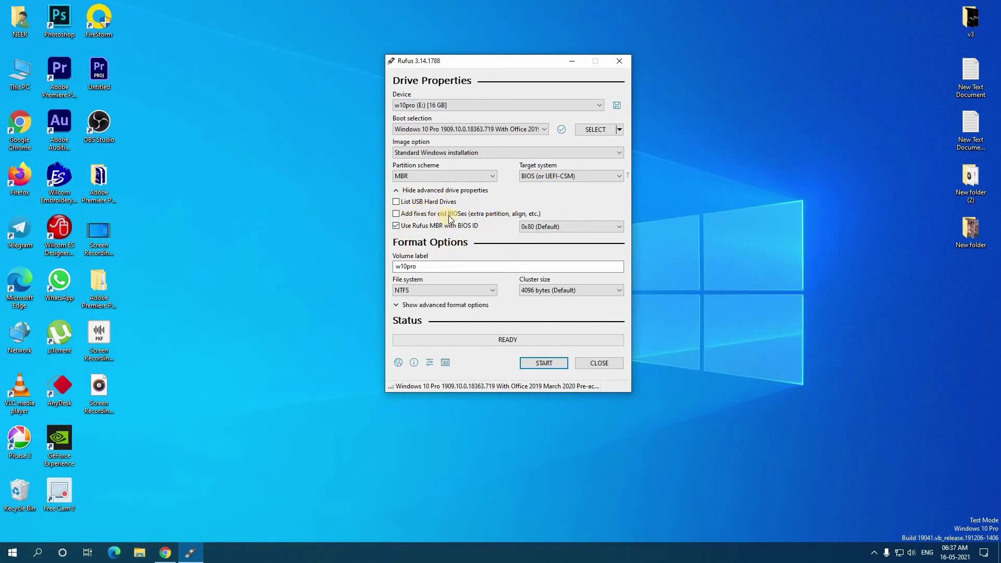
{"action": "mouse_move", "coordinate": [462, 219]}
Review the volume label, the cluster size choices and the advanced format options, including extended label and icon files
{"action": "left_click", "coordinate": [433, 269]}
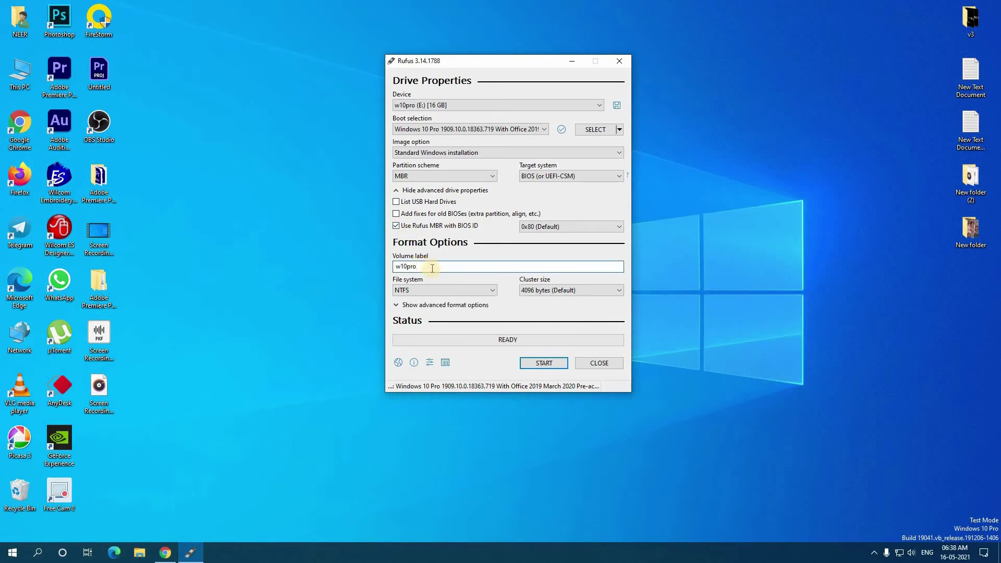
{"action": "double_click", "coordinate": [432, 268]}
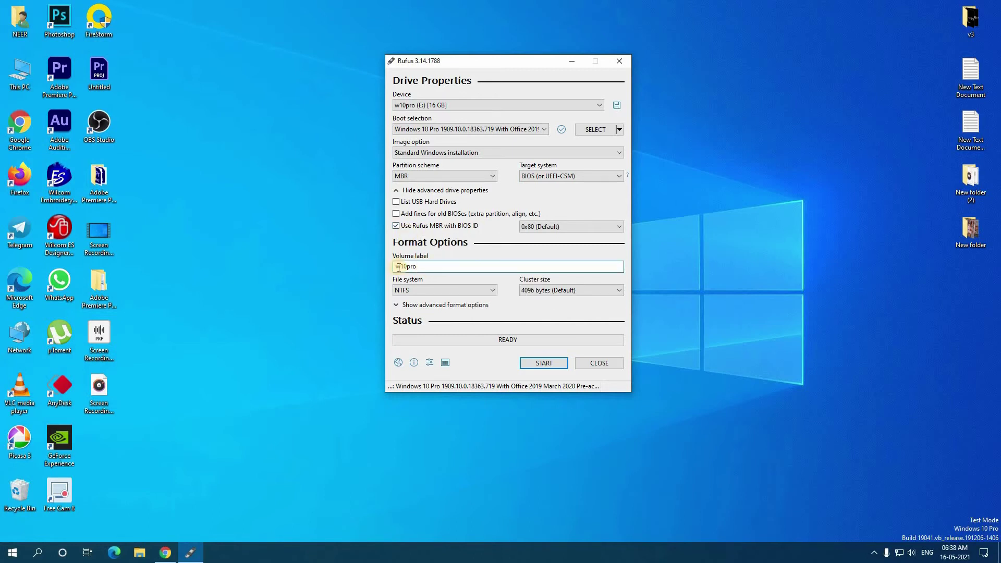
{"action": "left_click", "coordinate": [430, 268]}
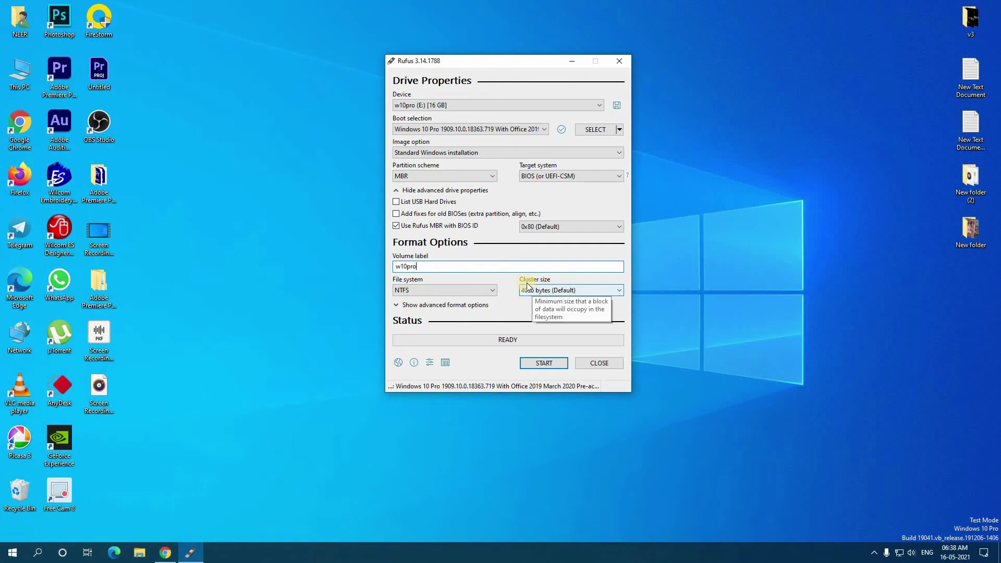
{"action": "left_click", "coordinate": [555, 290]}
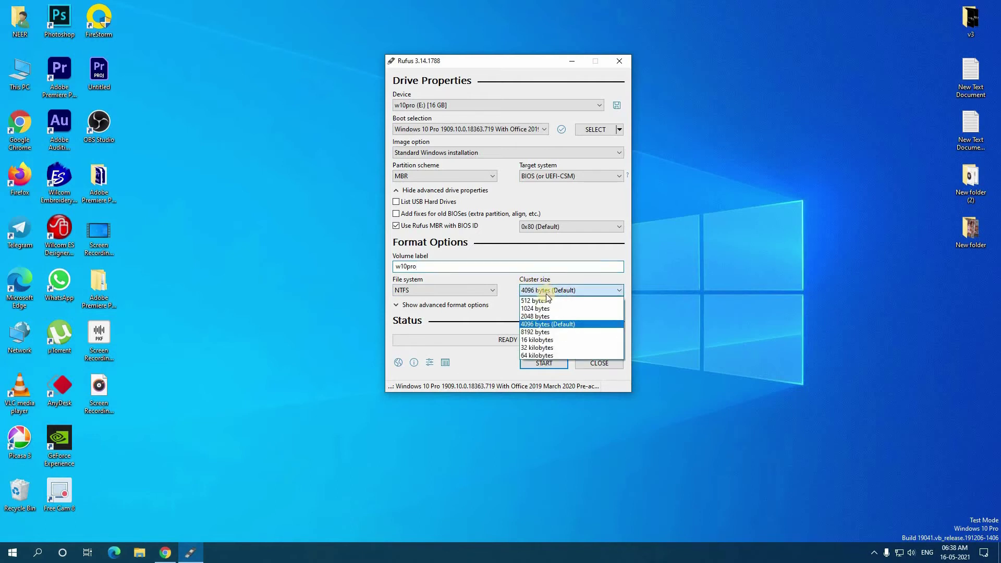
{"action": "left_click", "coordinate": [575, 293]}
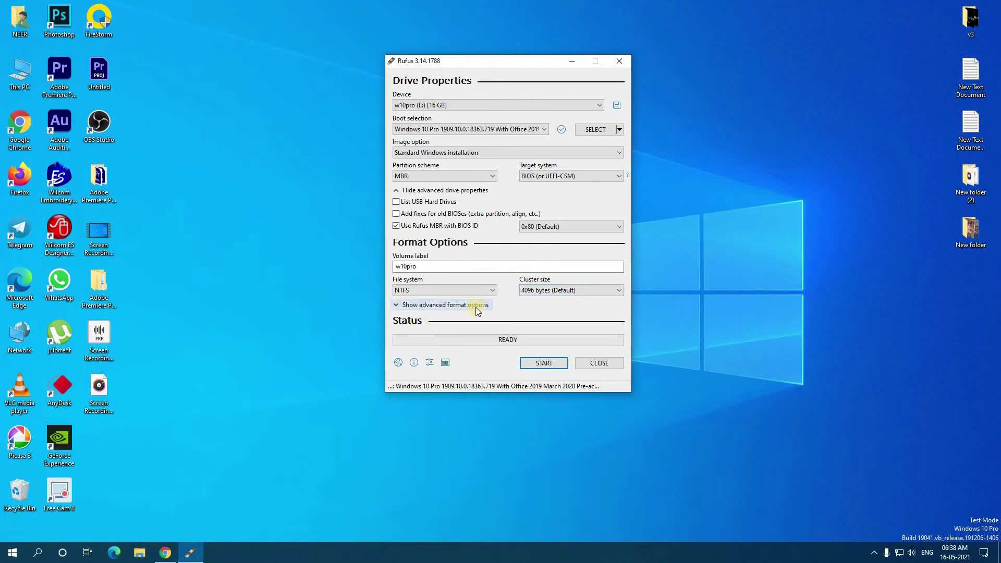
{"action": "left_click", "coordinate": [396, 305]}
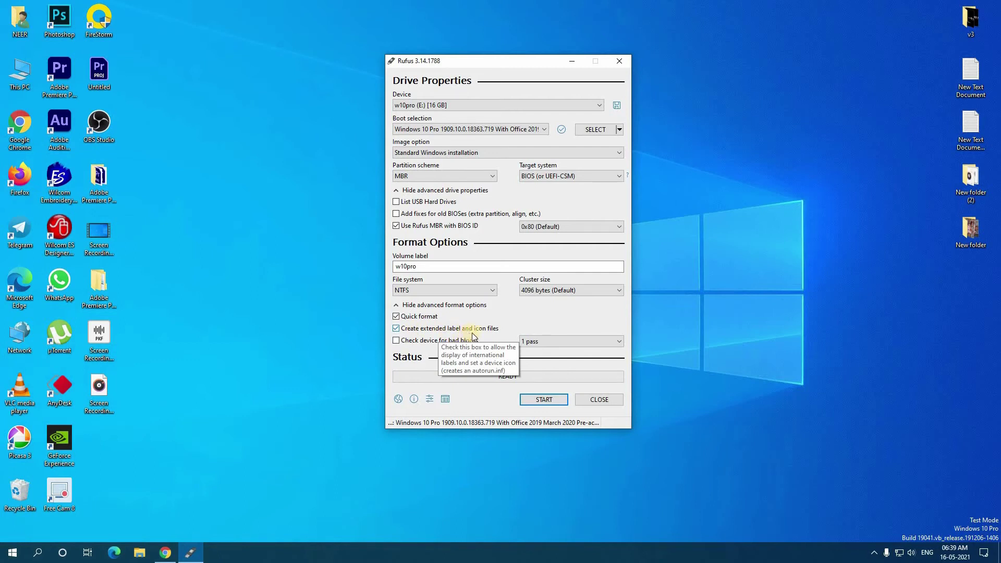
{"action": "left_click", "coordinate": [397, 329]}
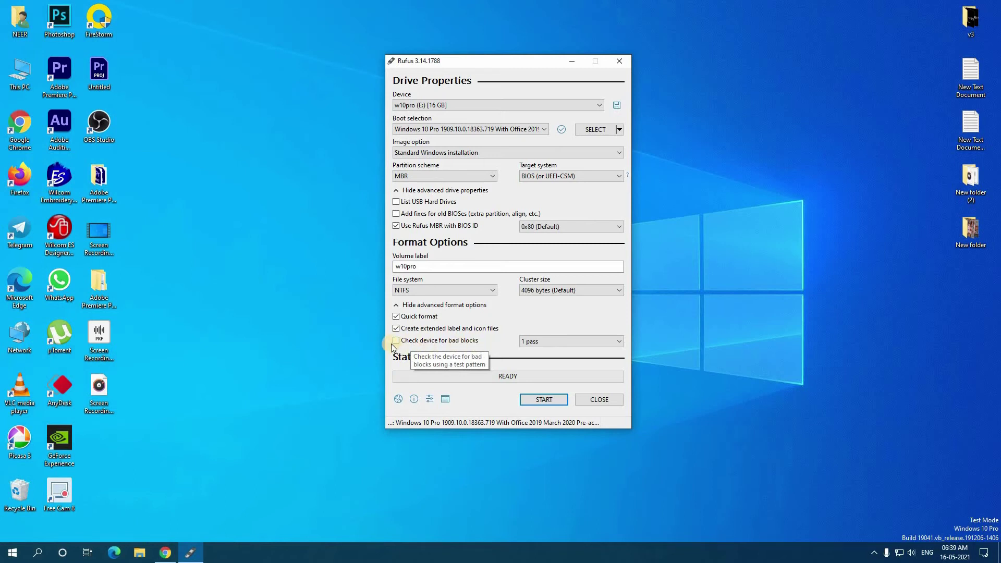
Write the Windows image to the USB drive, accepting the erasure of all its data, and close Rufus
{"action": "left_click", "coordinate": [544, 400]}
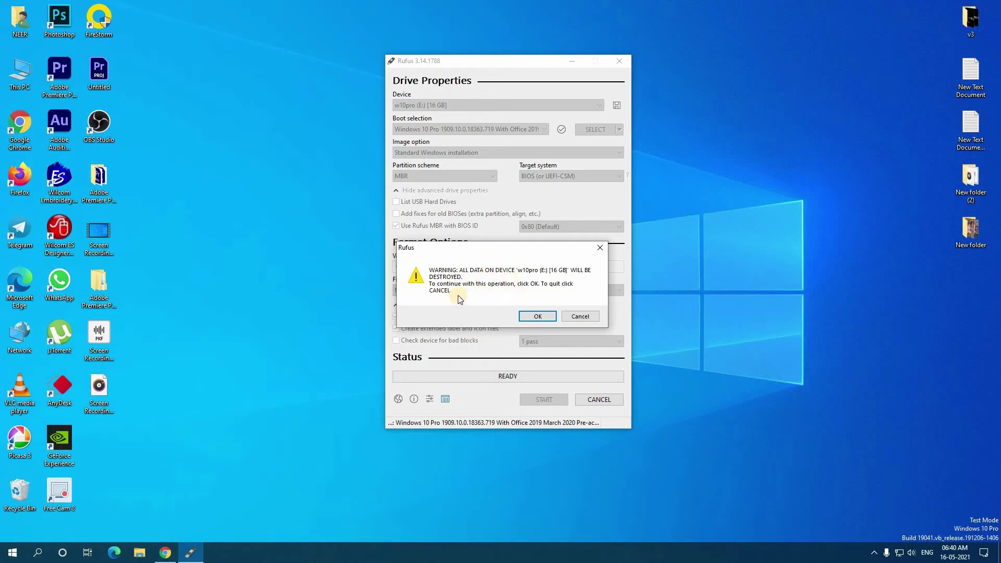
{"action": "left_click", "coordinate": [538, 317]}
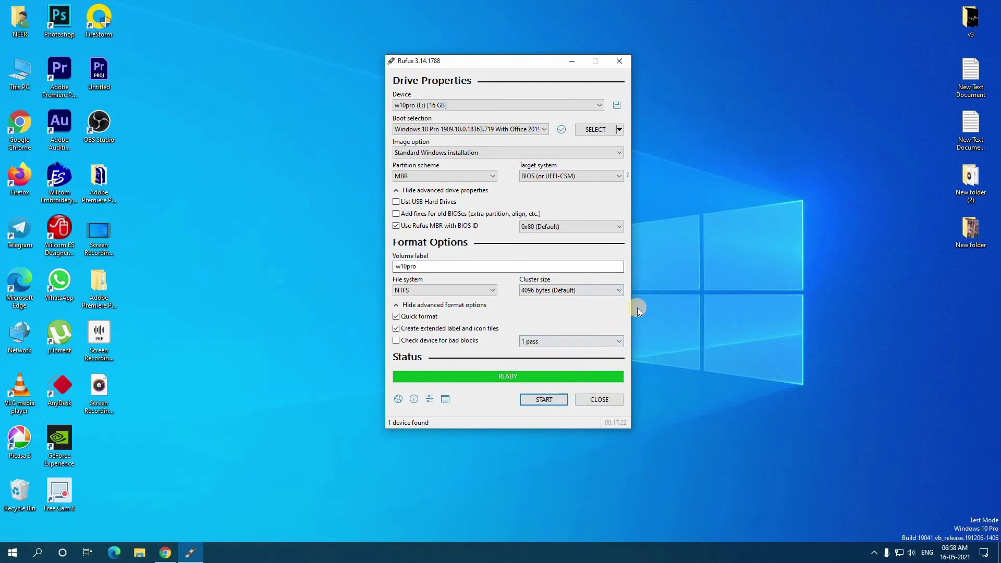
{"action": "left_click", "coordinate": [592, 400]}
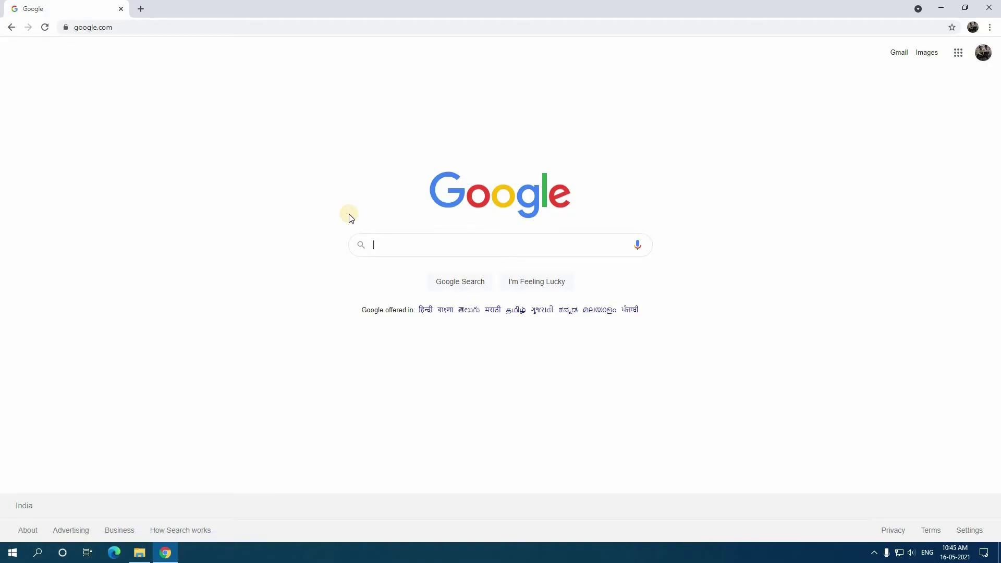
Search Google for "download windows 10" and open Microsoft's Windows 10 disc image download page
{"action": "type", "text": "dow"}
{"action": "key", "text": "Down"}
{"action": "key", "text": "Return"}
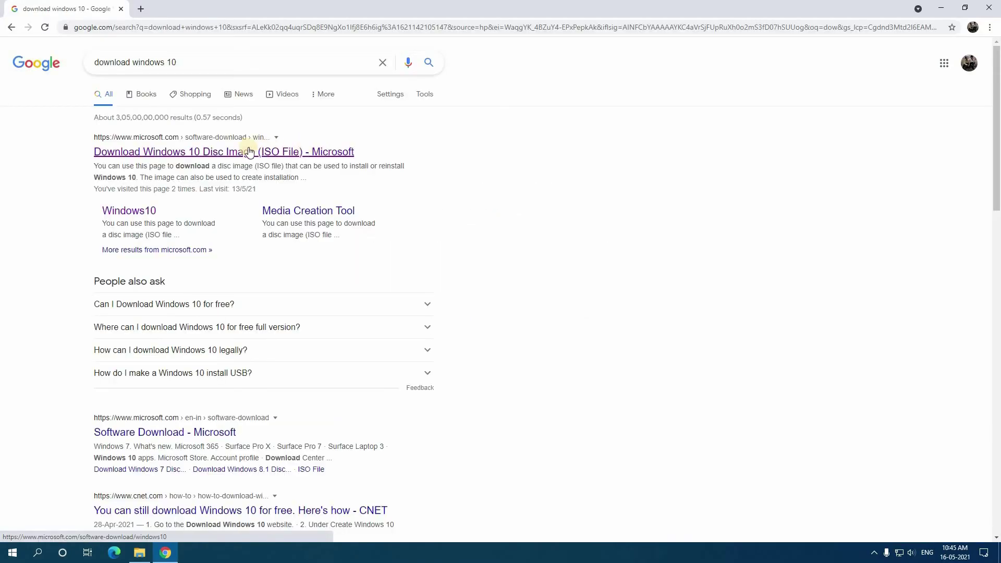
{"action": "left_click", "coordinate": [264, 151]}
Download the Windows 10 media creation tool and launch MediaCreationTool20H2 (1) from the Downloads folder
{"action": "scroll", "coordinate": [257, 449], "scroll_direction": "down", "scroll_amount": 1}
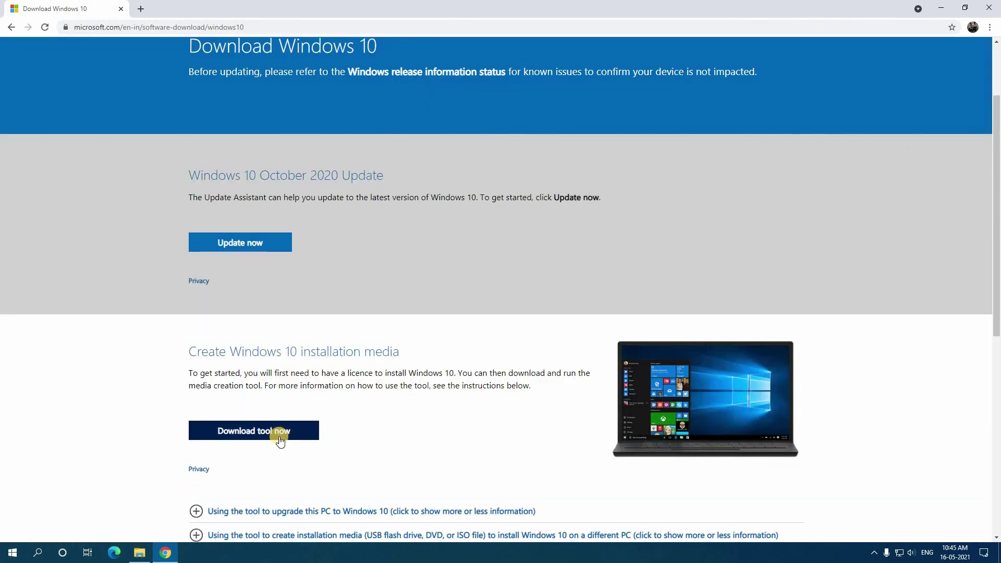
{"action": "left_click", "coordinate": [280, 437]}
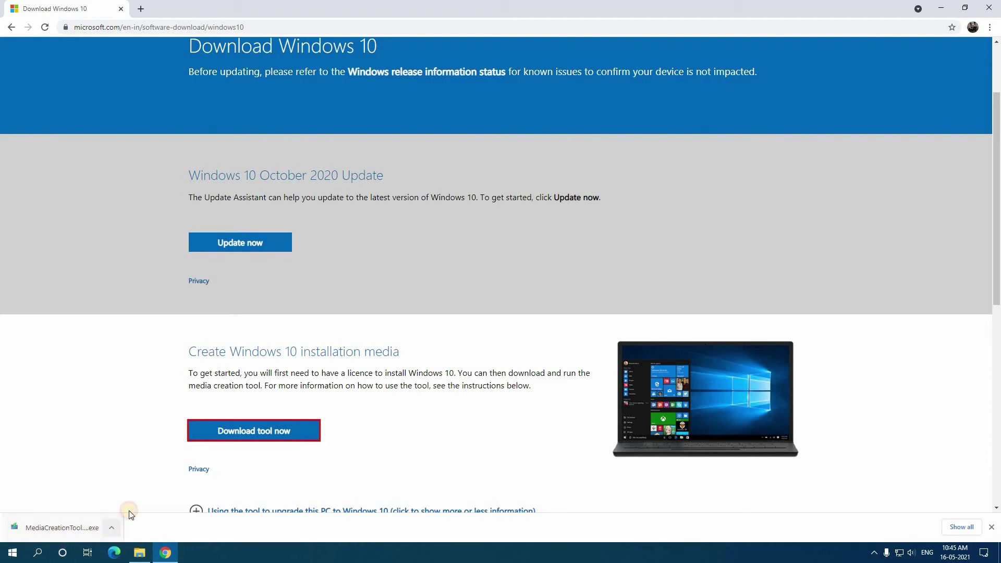
{"action": "left_click", "coordinate": [137, 495]}
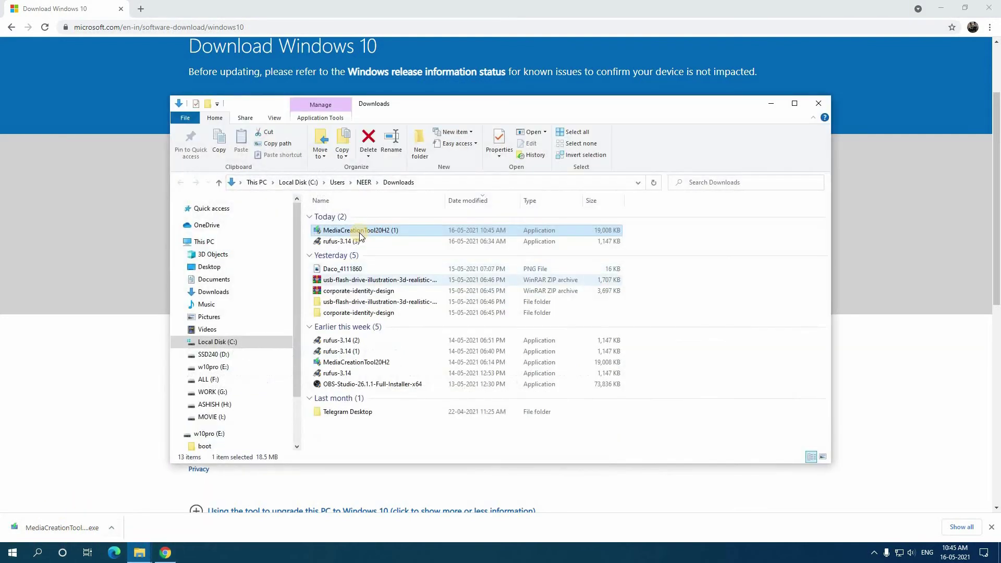
{"action": "double_click", "coordinate": [358, 233]}
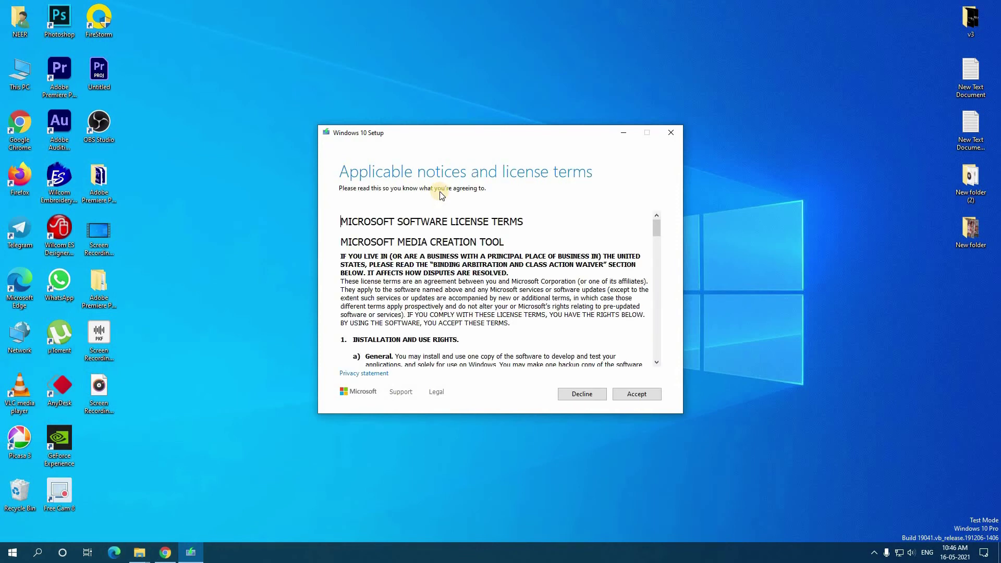
Accept the license terms and choose to create installation media (USB flash drive, DVD, or ISO file) for another PC
{"action": "left_click", "coordinate": [631, 396]}
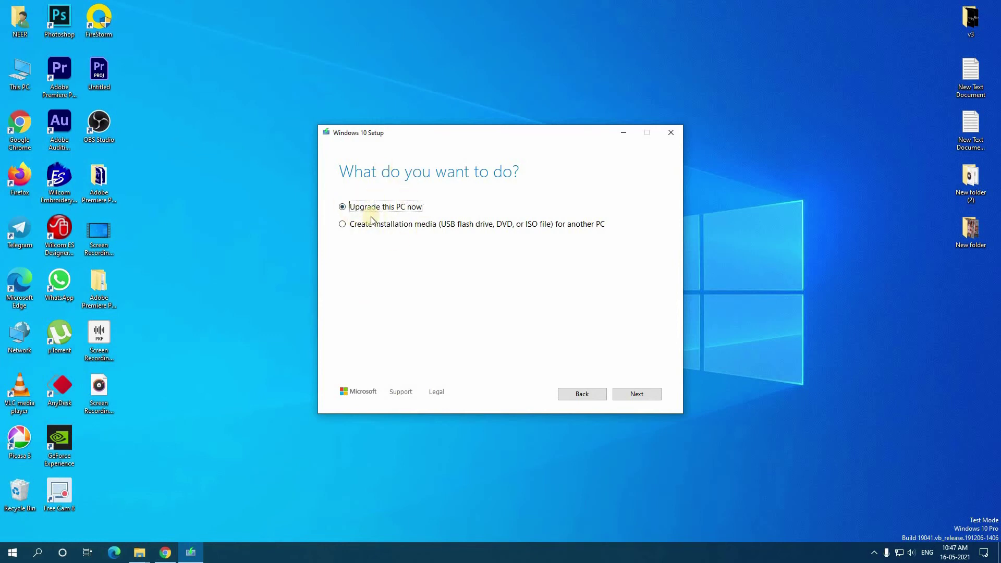
{"action": "left_click", "coordinate": [342, 206]}
{"action": "left_click", "coordinate": [343, 224]}
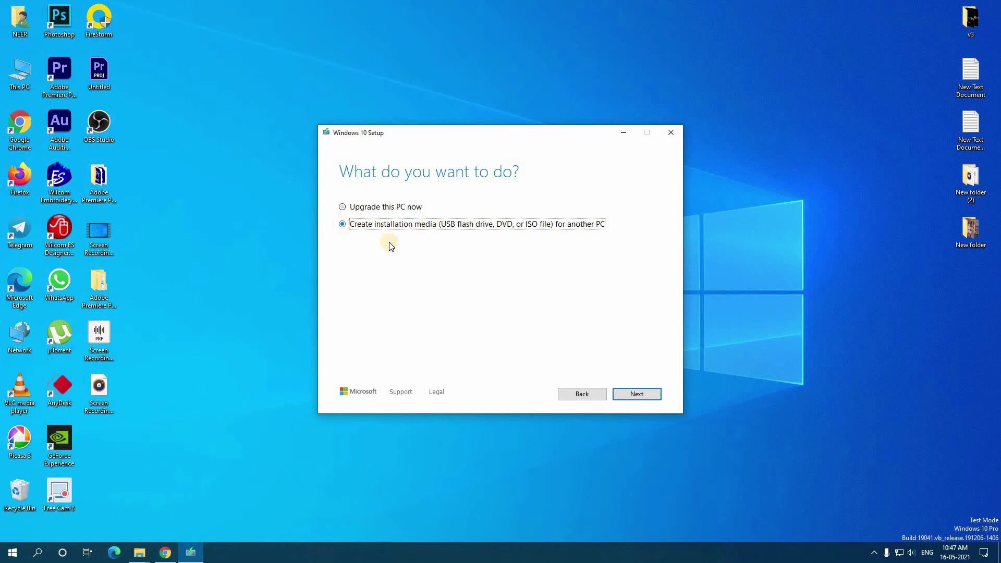
{"action": "left_click", "coordinate": [649, 394]}
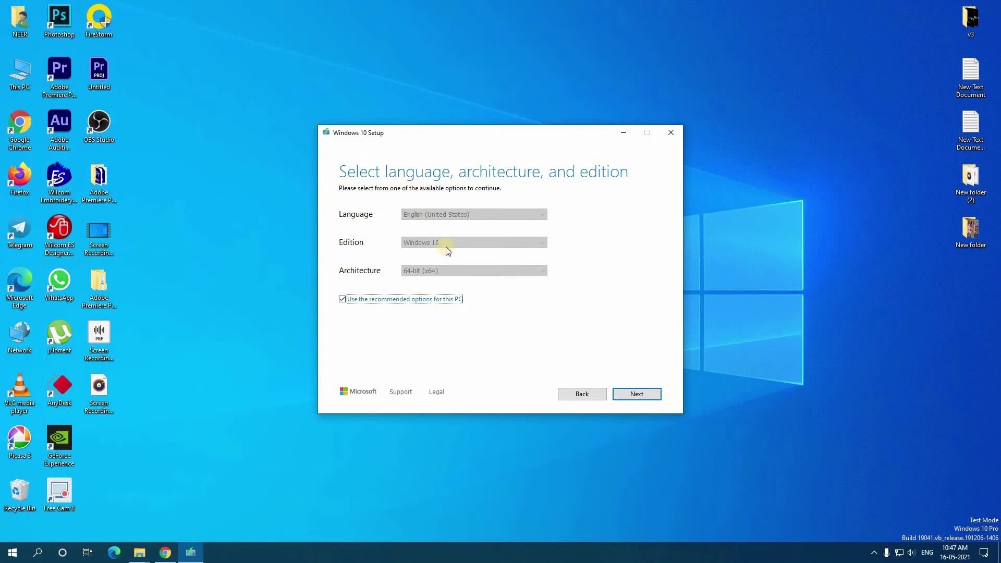
Turn off the recommended options and set the media to English (United Kingdom), Windows 10 edition, with 64-bit (x64) architecture
{"action": "left_click", "coordinate": [343, 300]}
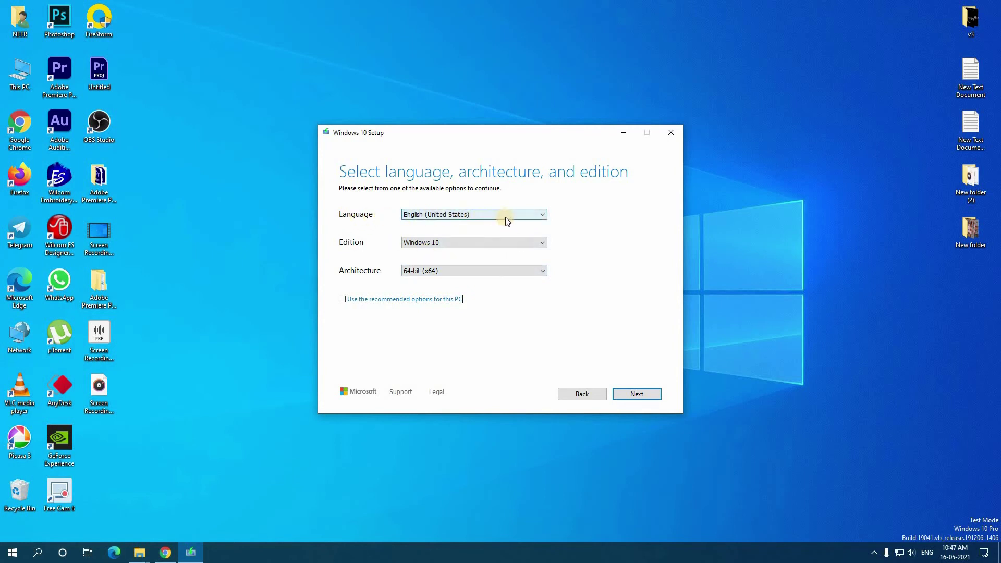
{"action": "left_click", "coordinate": [473, 216]}
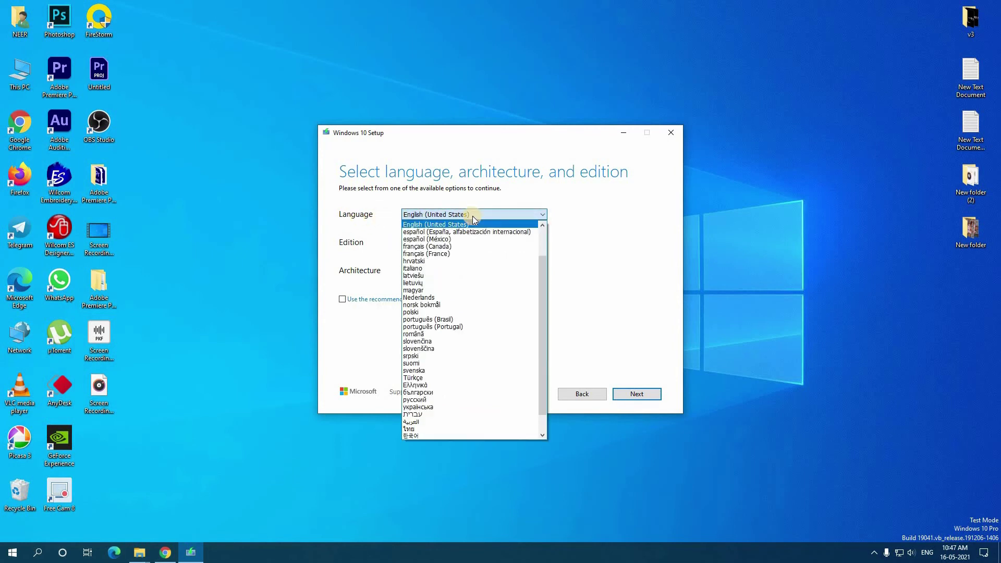
{"action": "left_click", "coordinate": [487, 327]}
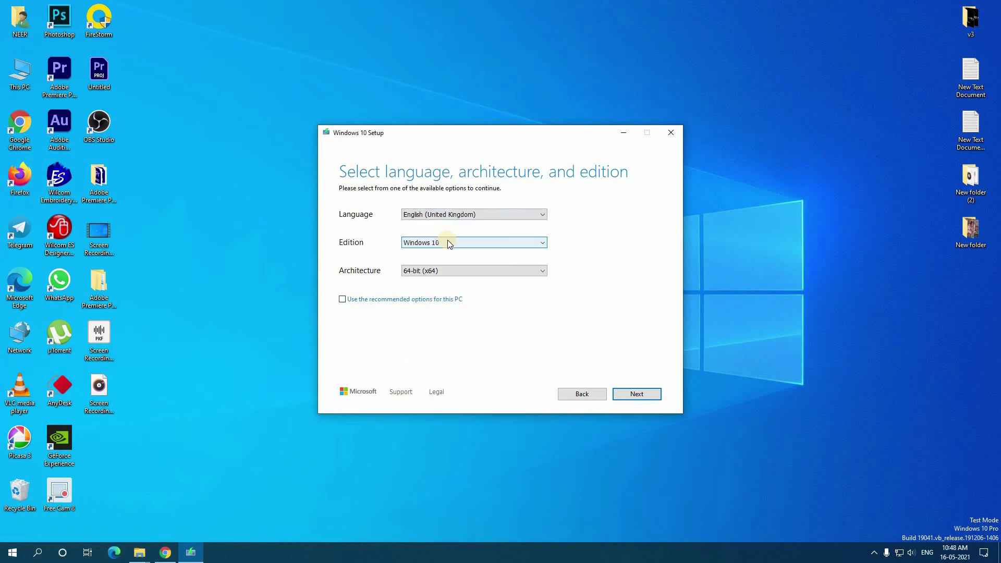
{"action": "left_click", "coordinate": [423, 273]}
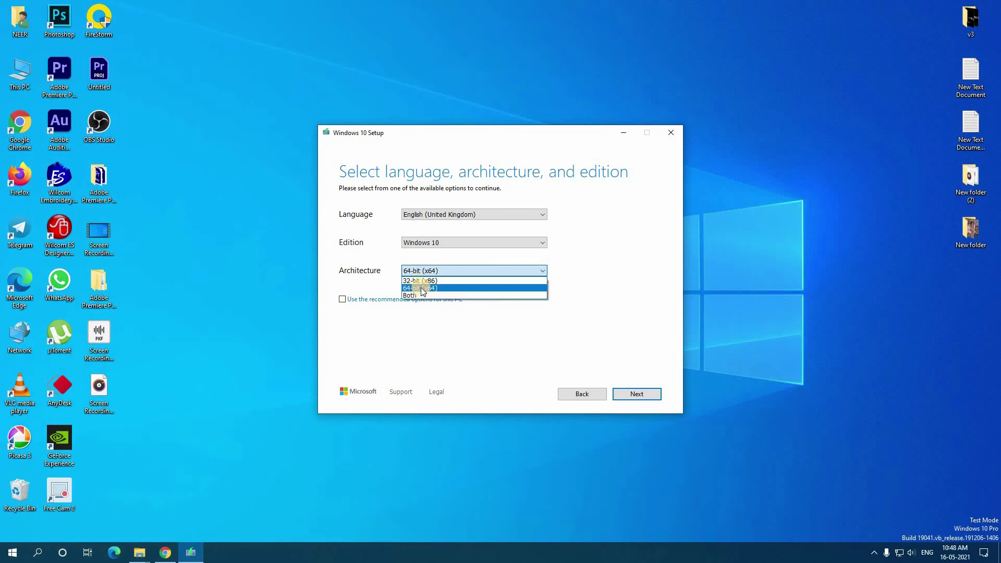
{"action": "left_click", "coordinate": [422, 288]}
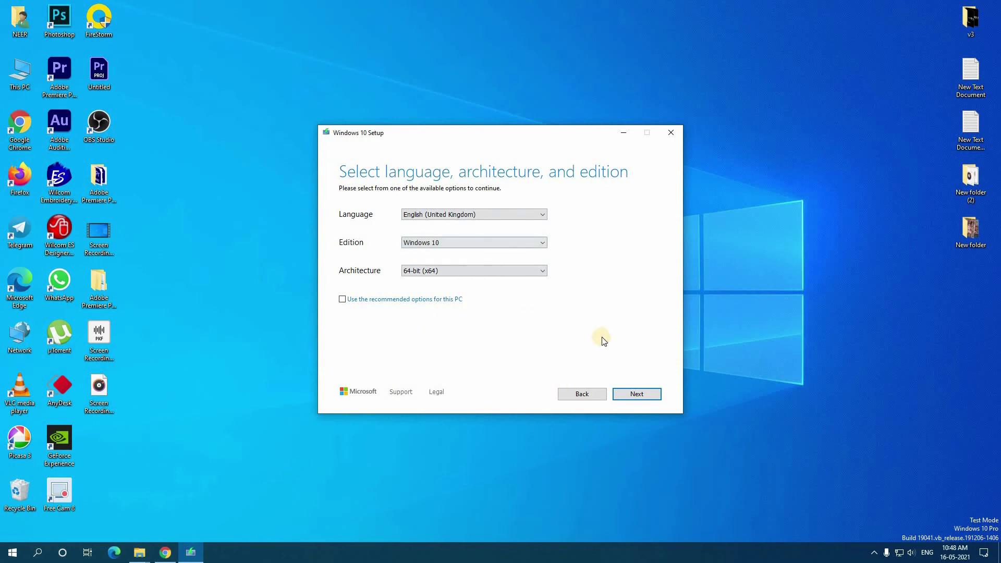
{"action": "left_click", "coordinate": [648, 398]}
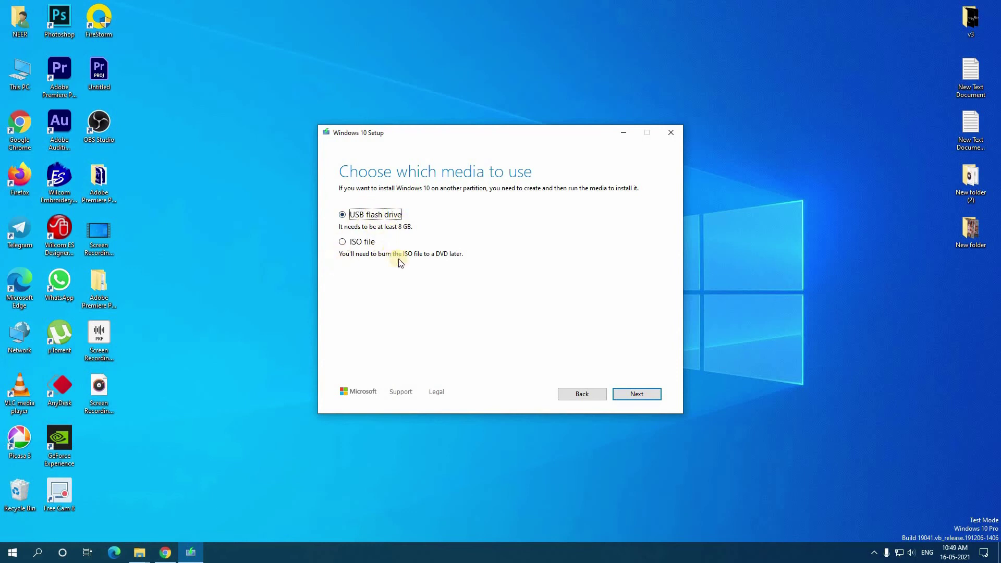
Create the installation media on the USB flash drive E: (w10pro) and finish the setup once the drive is ready
{"action": "left_click", "coordinate": [343, 243]}
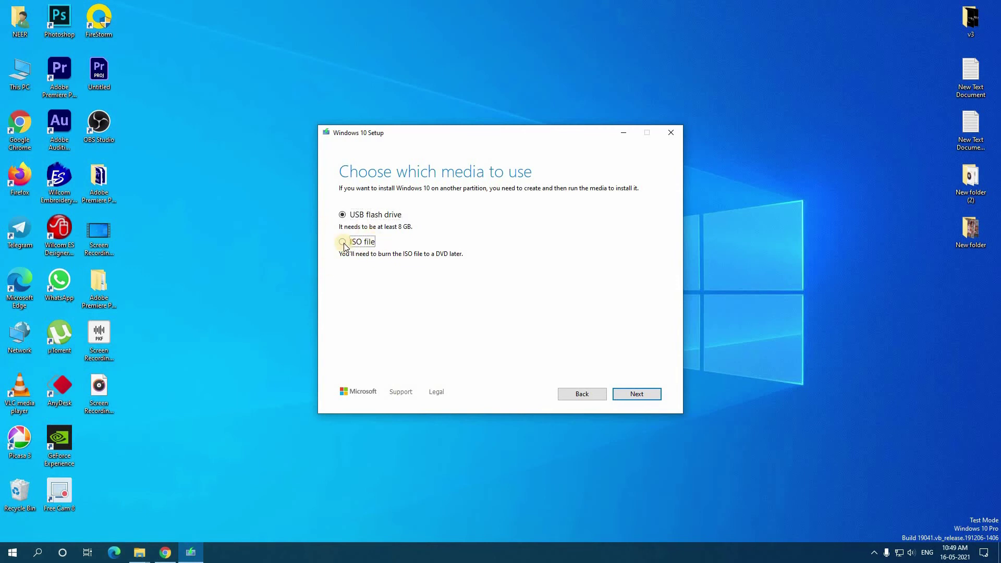
{"action": "left_click", "coordinate": [343, 216]}
{"action": "left_click", "coordinate": [643, 397]}
{"action": "left_click", "coordinate": [368, 235]}
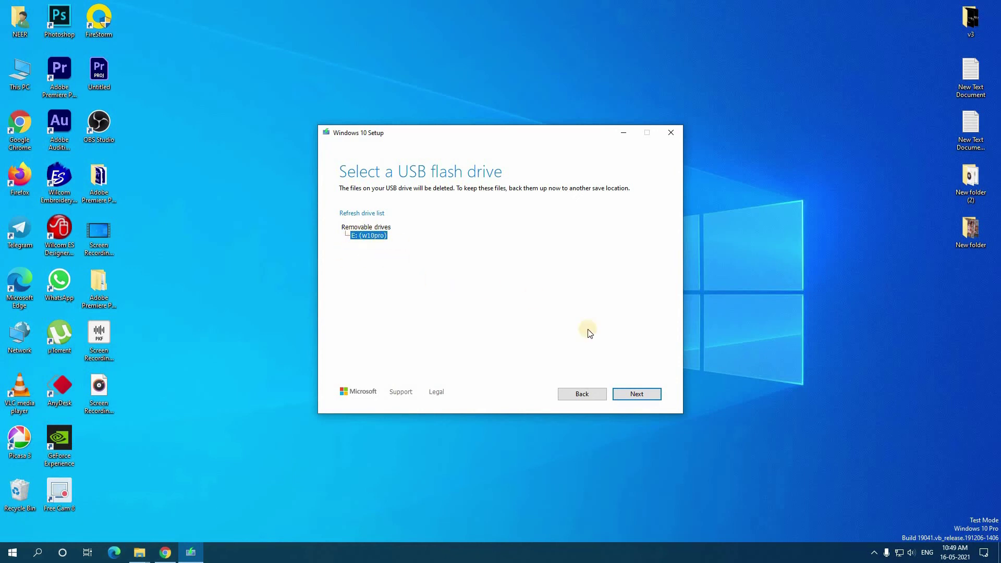
{"action": "left_click", "coordinate": [644, 397]}
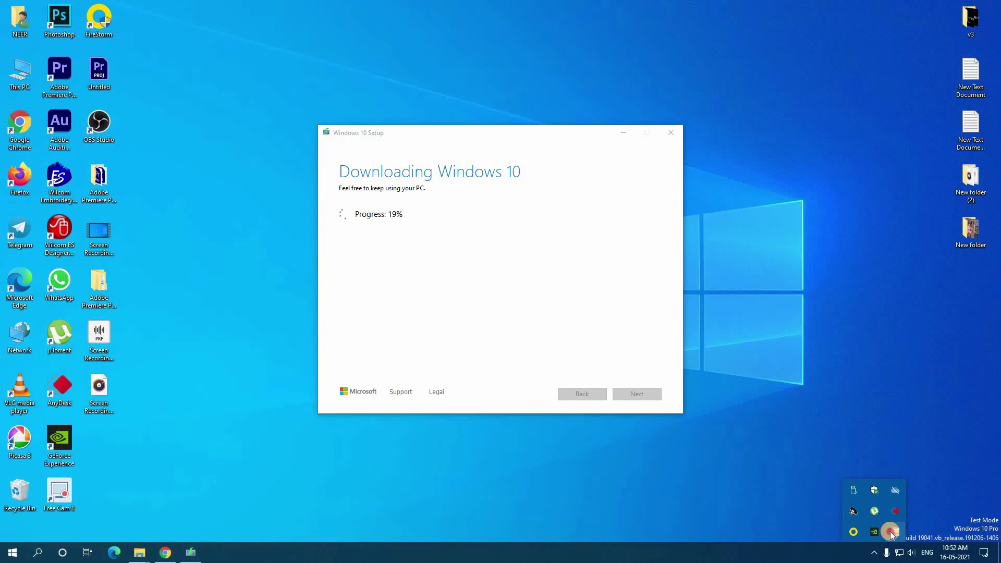
{"action": "left_click", "coordinate": [403, 422]}
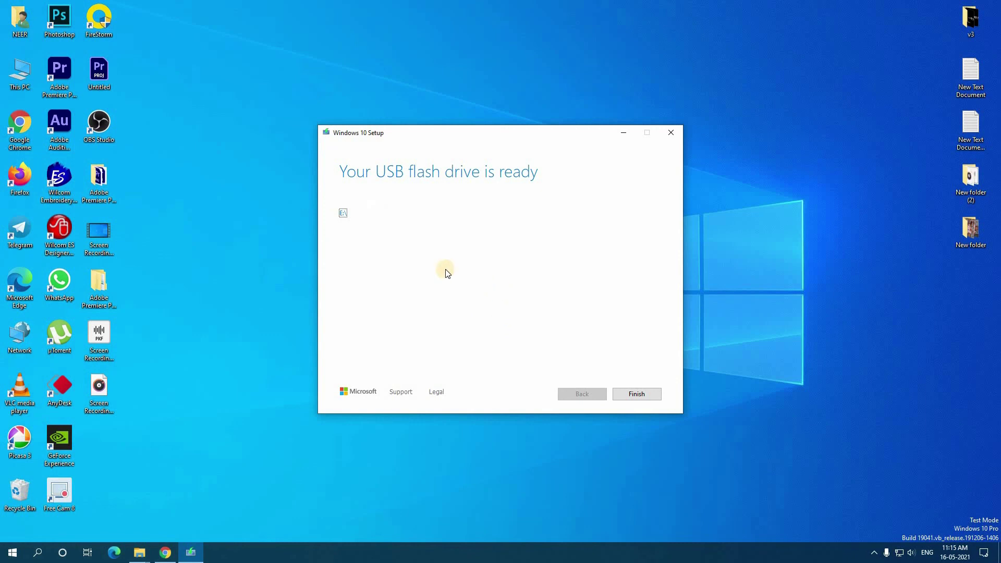
{"action": "left_click", "coordinate": [636, 395]}
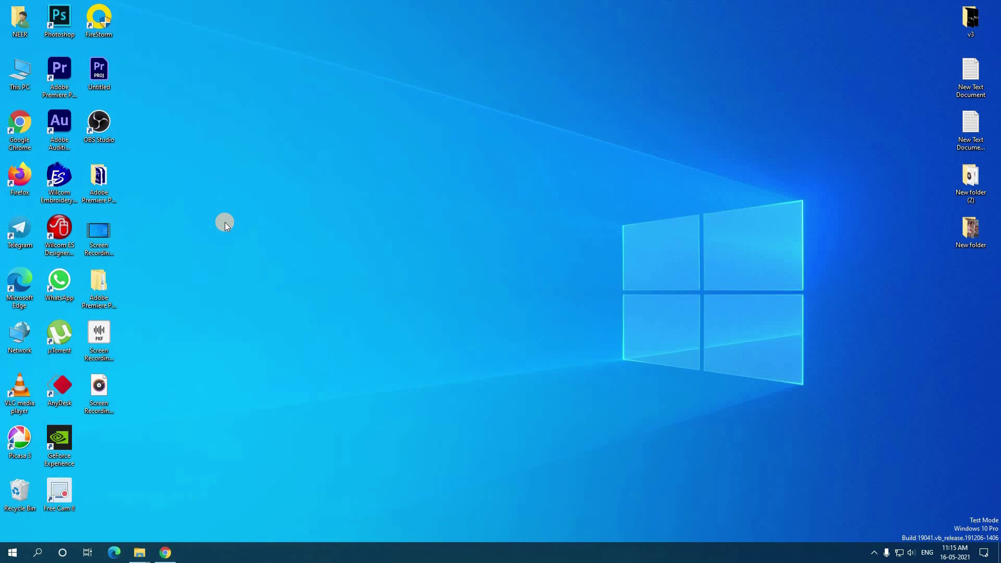